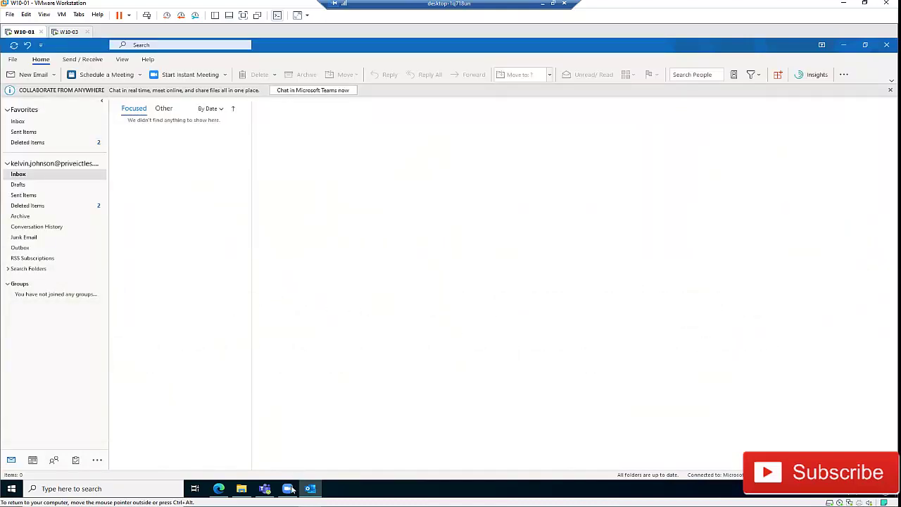
# Step: Bring up Zoom, tick 'Do not connect to audio' in the Join form, then cancel it
pyautogui.click(289, 490)
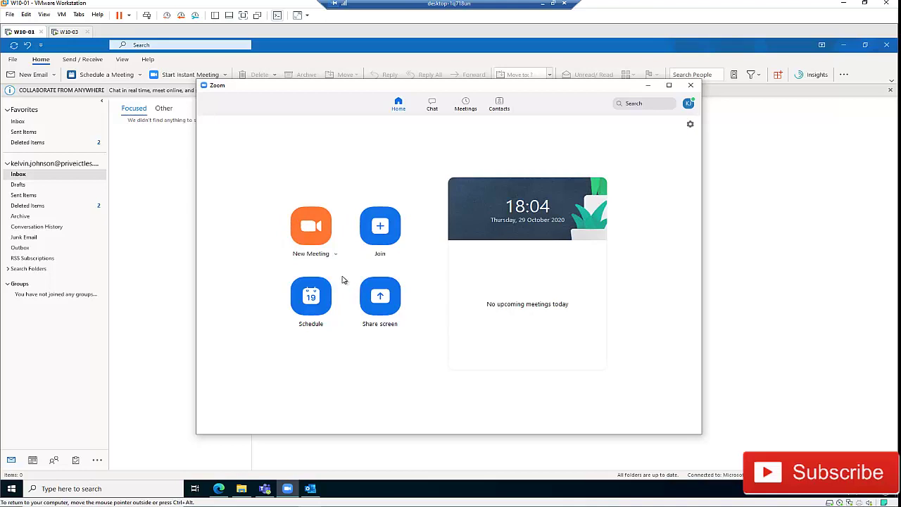
pyautogui.click(386, 232)
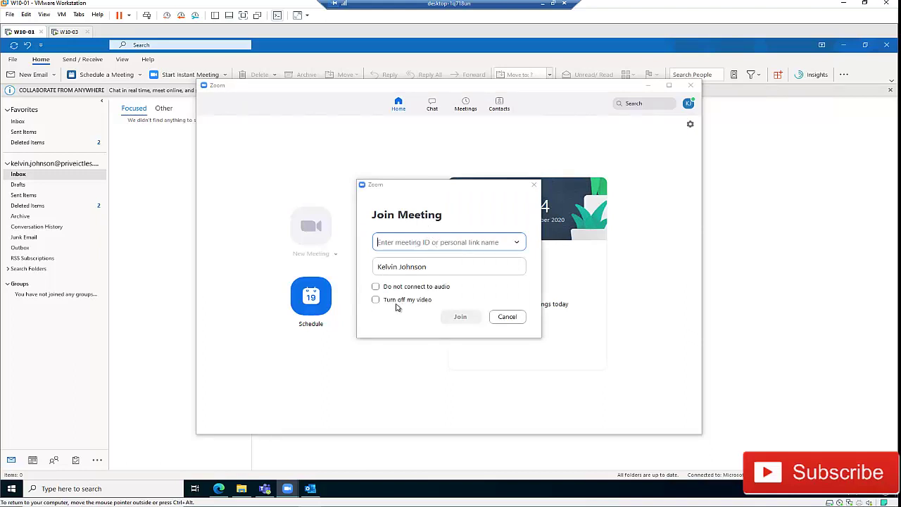
pyautogui.click(376, 288)
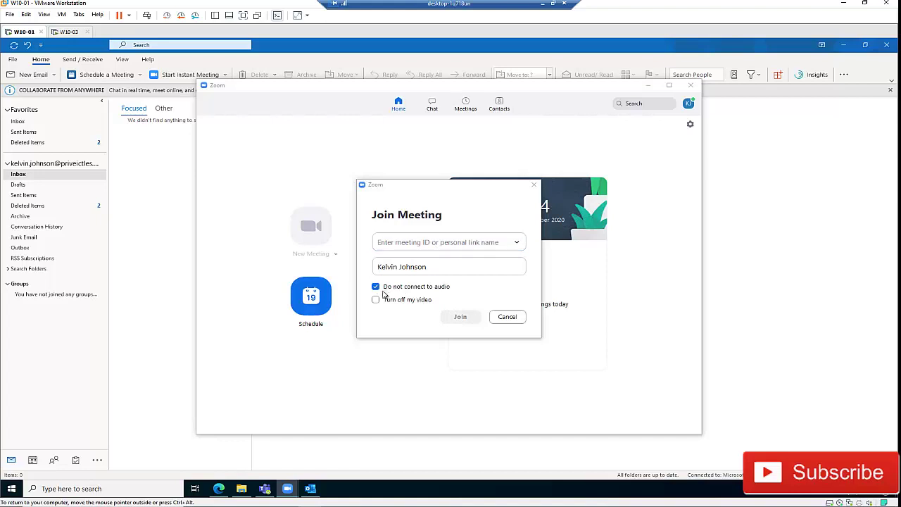
pyautogui.click(506, 317)
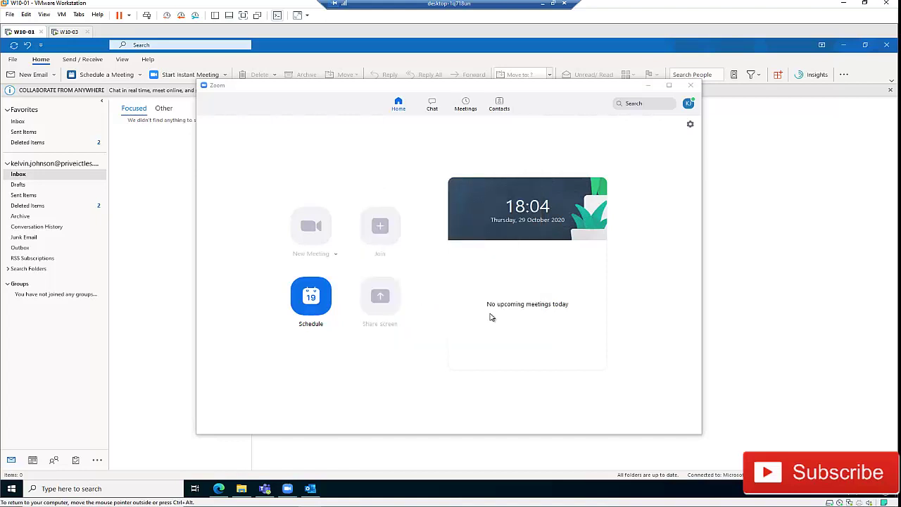
# Step: Start a new Zoom meeting and retitle it 'ICT meeting'
pyautogui.click(319, 304)
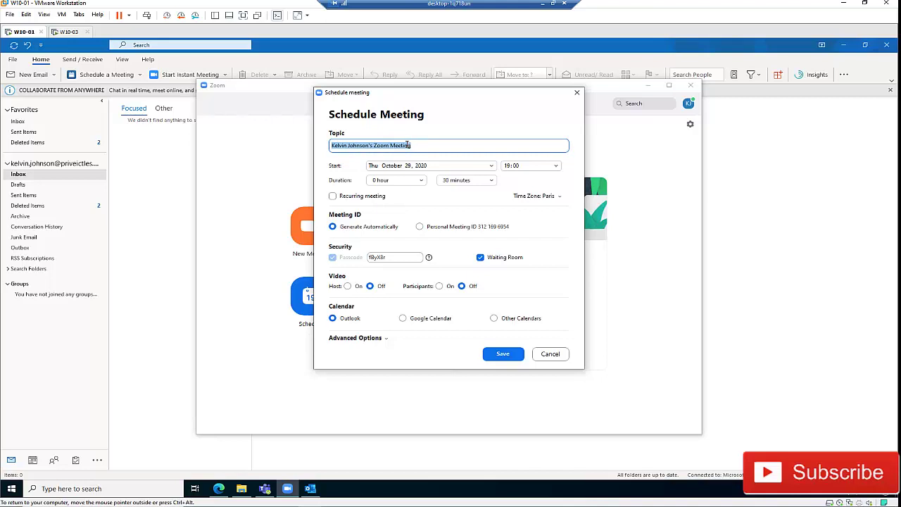
pyautogui.press('BackSpace')
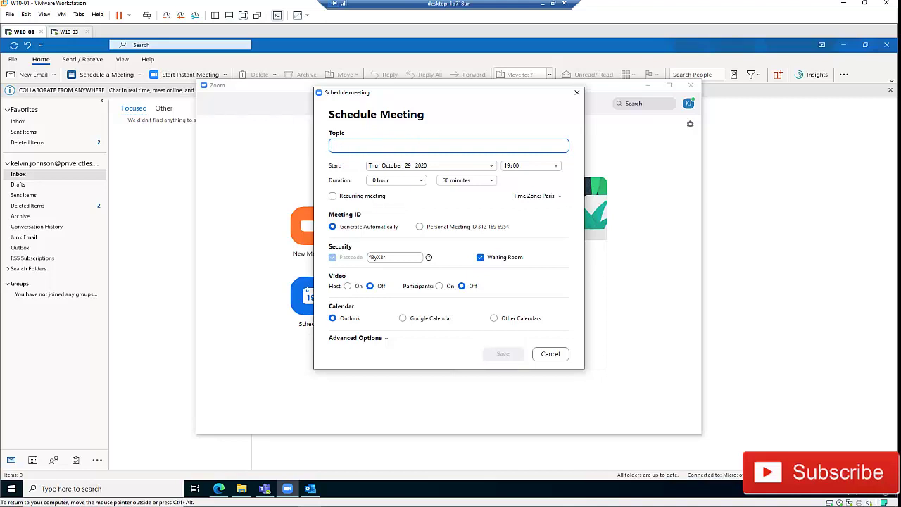
pyautogui.write('ICT meeting')
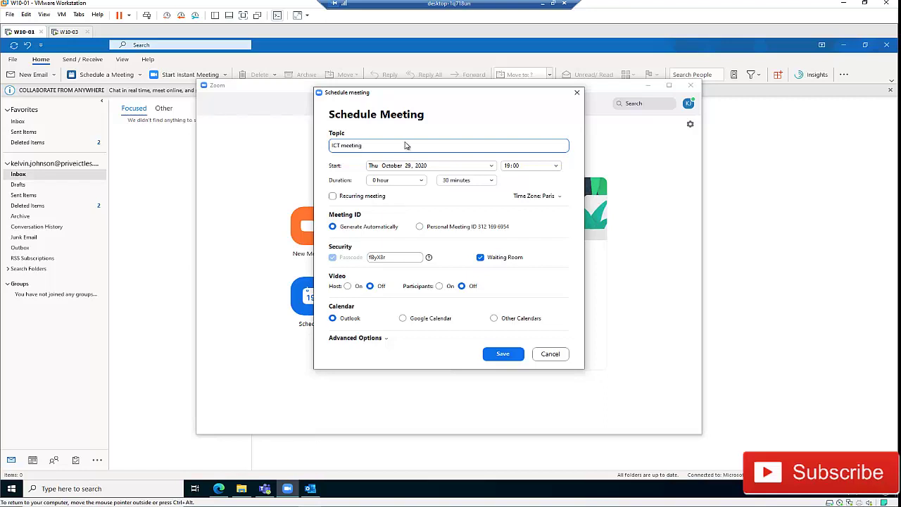
# Step: Set the start to Sunday November 29, 2020 at 19:00, leaving it non-recurring
pyautogui.click(491, 166)
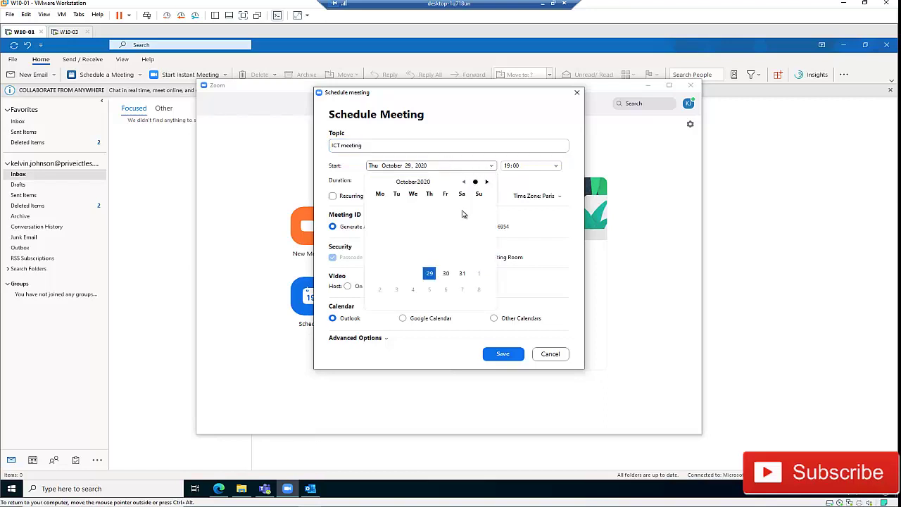
pyautogui.click(486, 182)
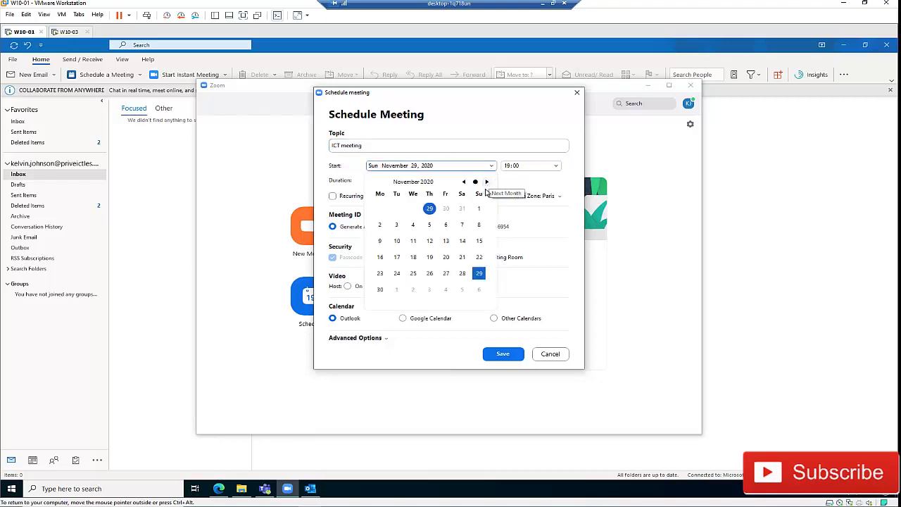
pyautogui.click(540, 169)
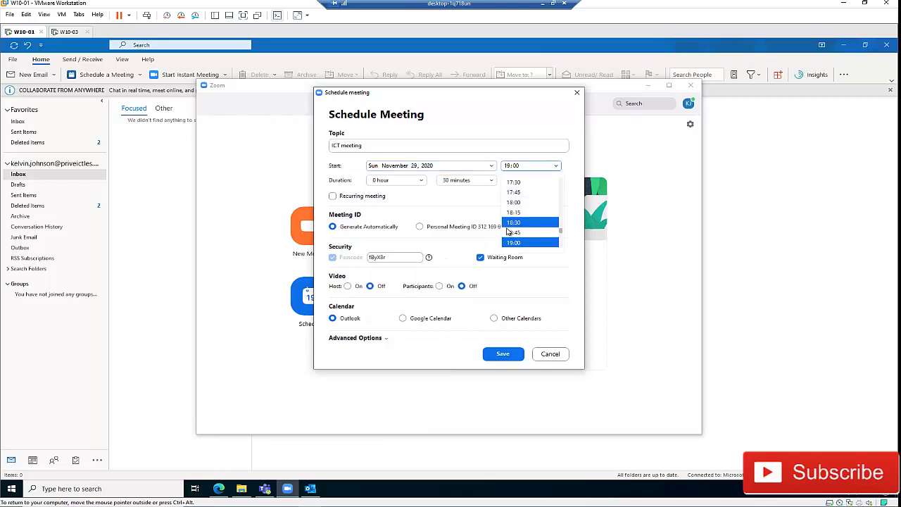
pyautogui.click(335, 199)
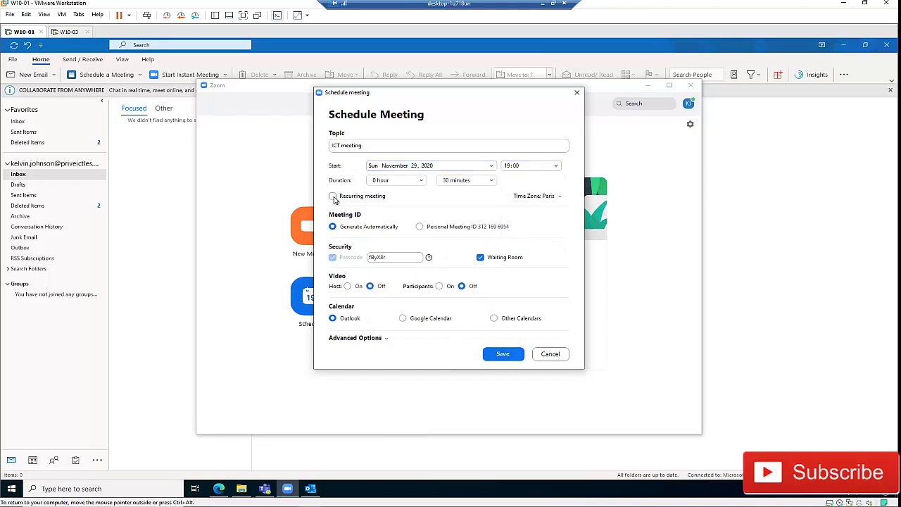
pyautogui.click(334, 197)
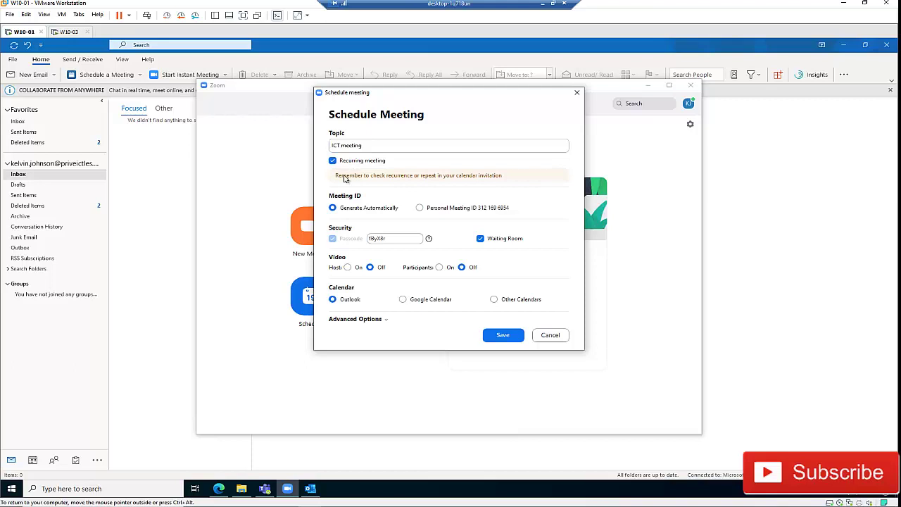
pyautogui.click(333, 161)
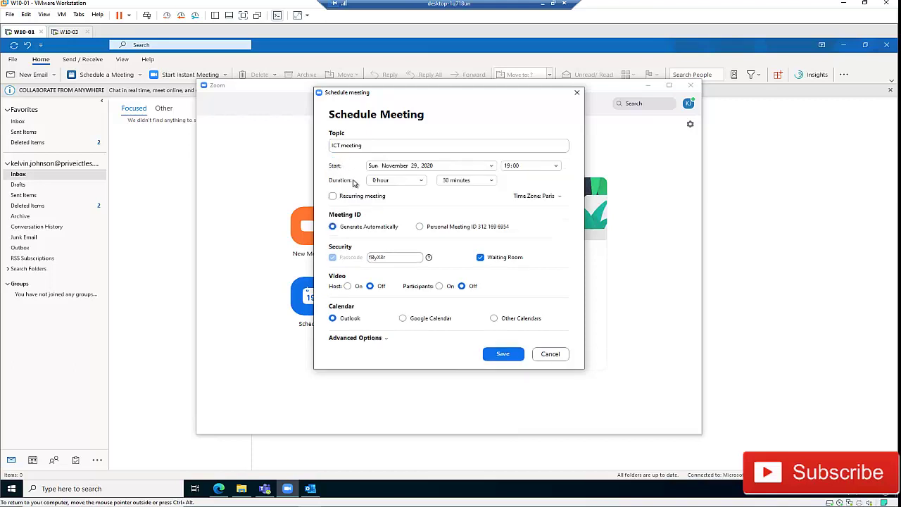
pyautogui.click(450, 167)
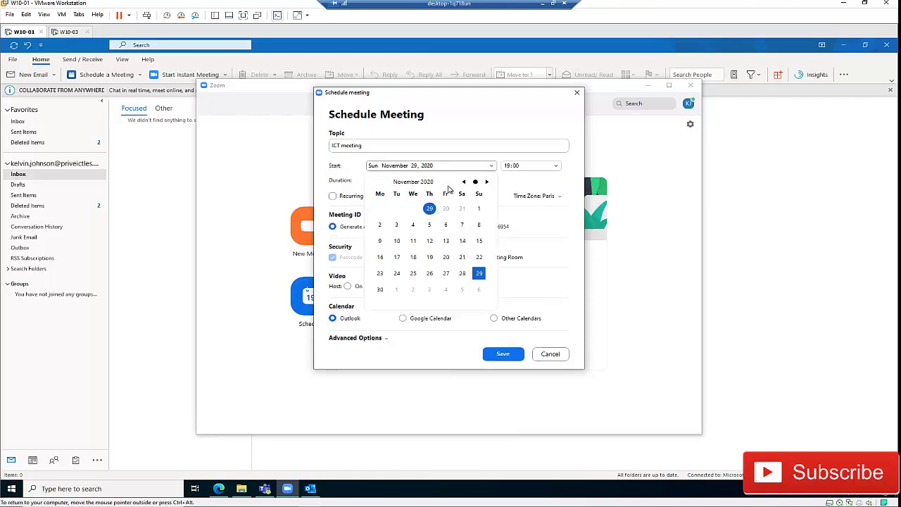
pyautogui.click(479, 275)
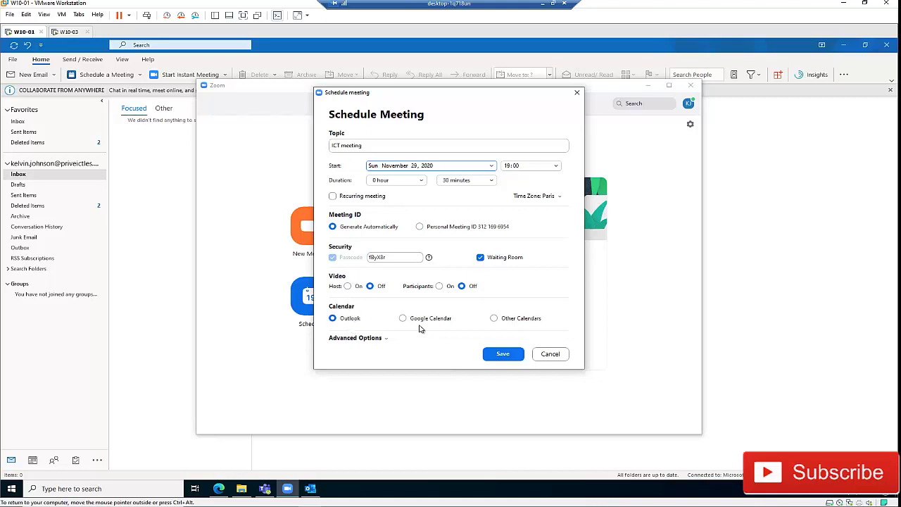
# Step: Choose Other Calendars, allow joining anytime and mute on entry, then discard the meeting
pyautogui.click(507, 321)
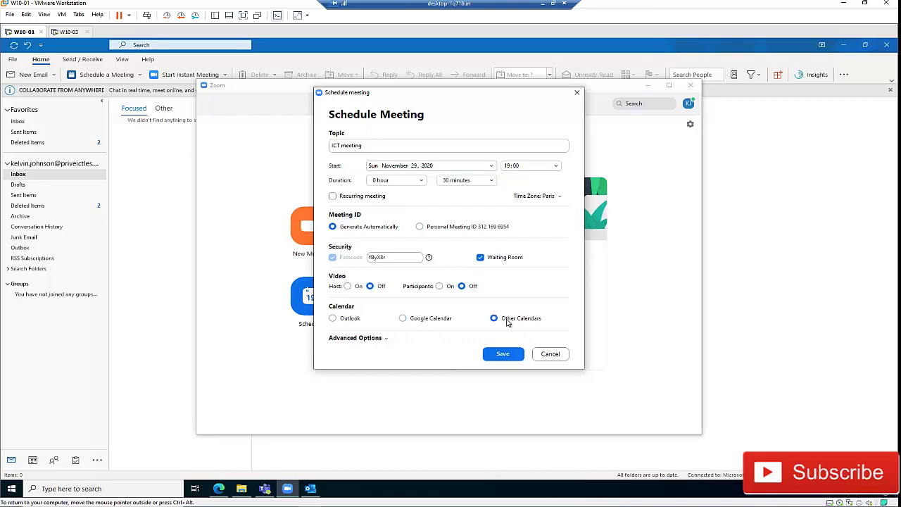
pyautogui.click(386, 339)
pyautogui.click(380, 349)
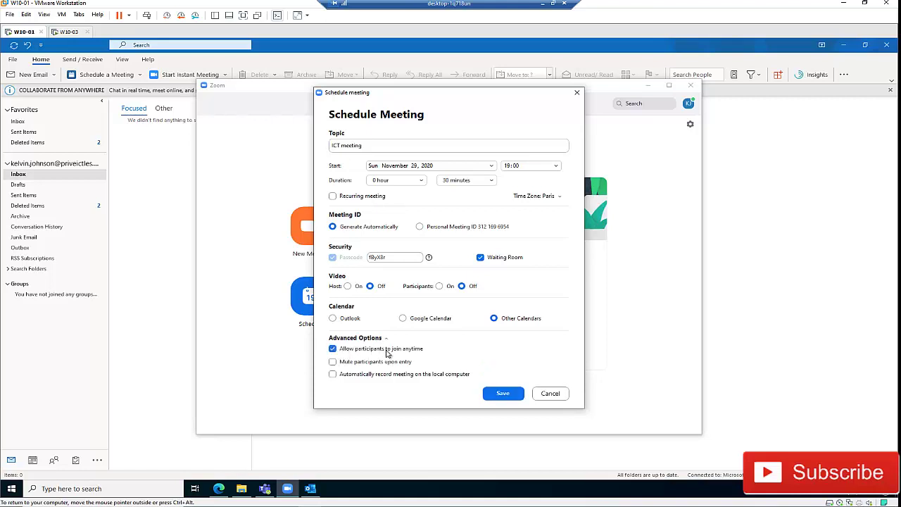
pyautogui.click(368, 364)
pyautogui.click(550, 393)
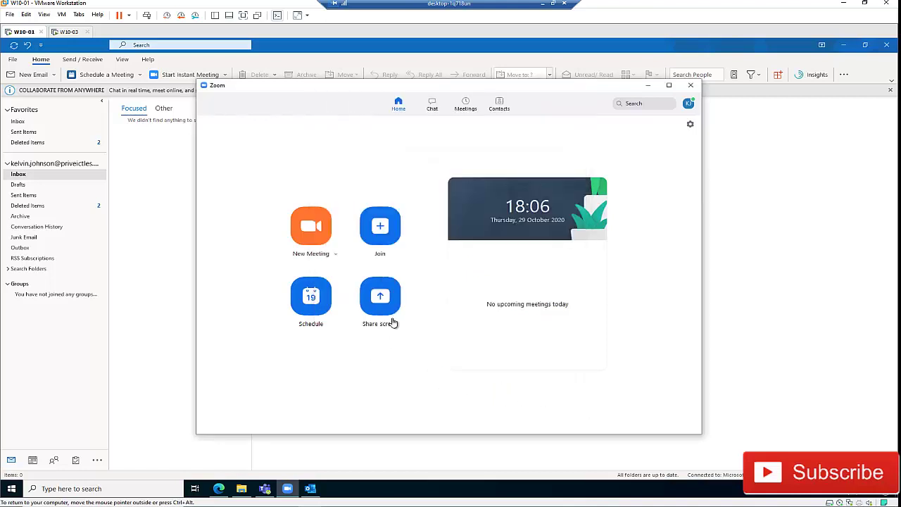
# Step: Minimise Zoom and look through Outlook's Schedule a Meeting and Instant Meeting options
pyautogui.click(647, 85)
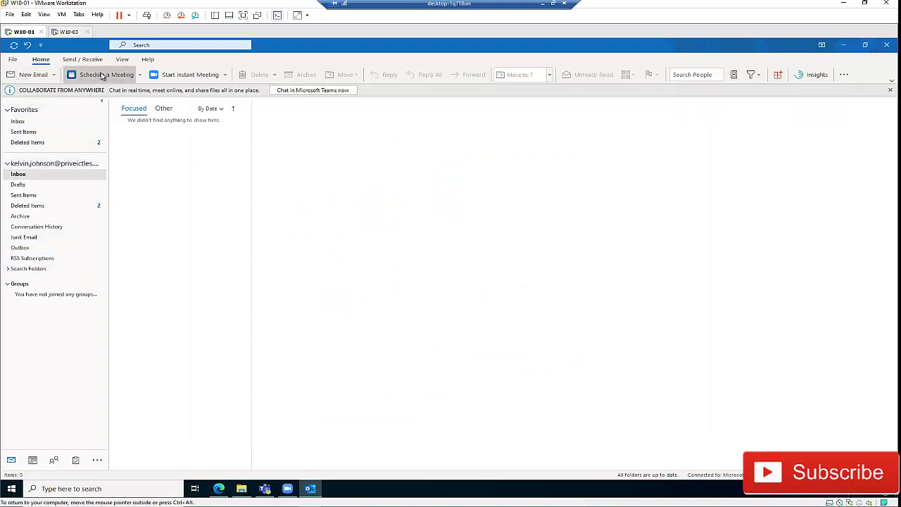
pyautogui.click(138, 78)
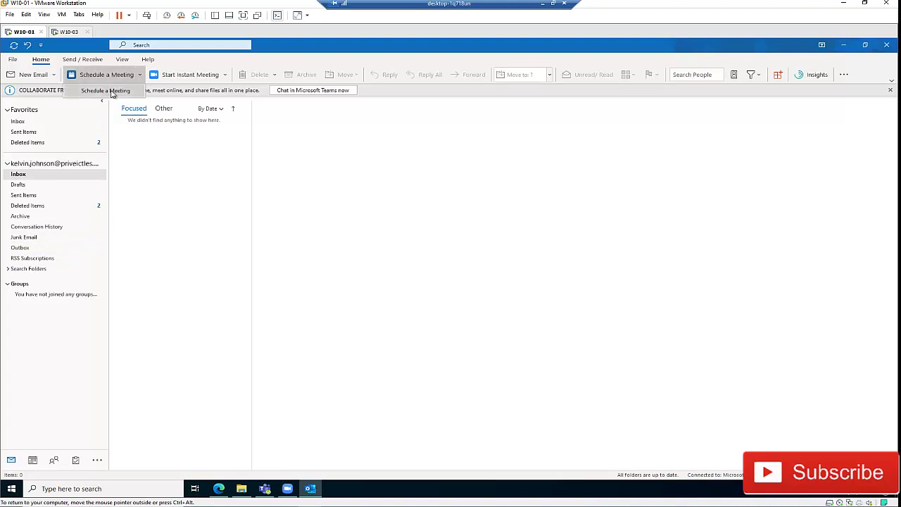
pyautogui.click(225, 76)
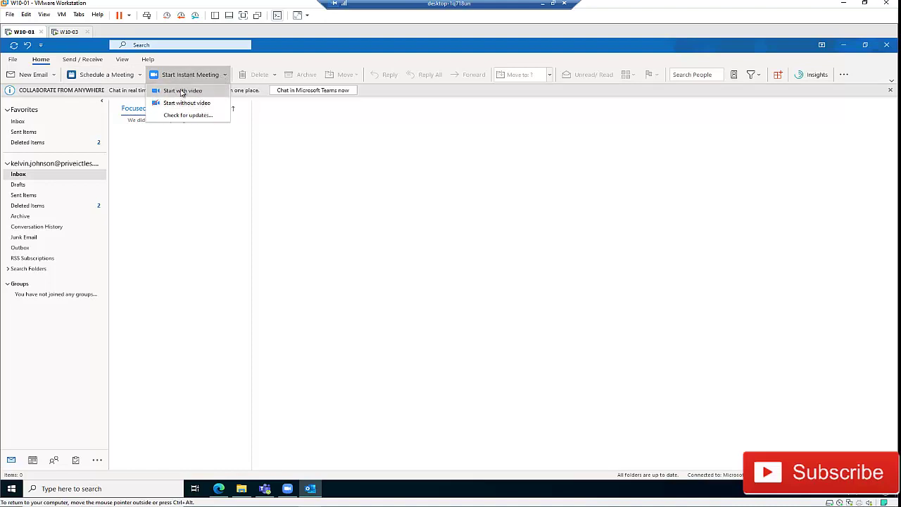
pyautogui.click(310, 274)
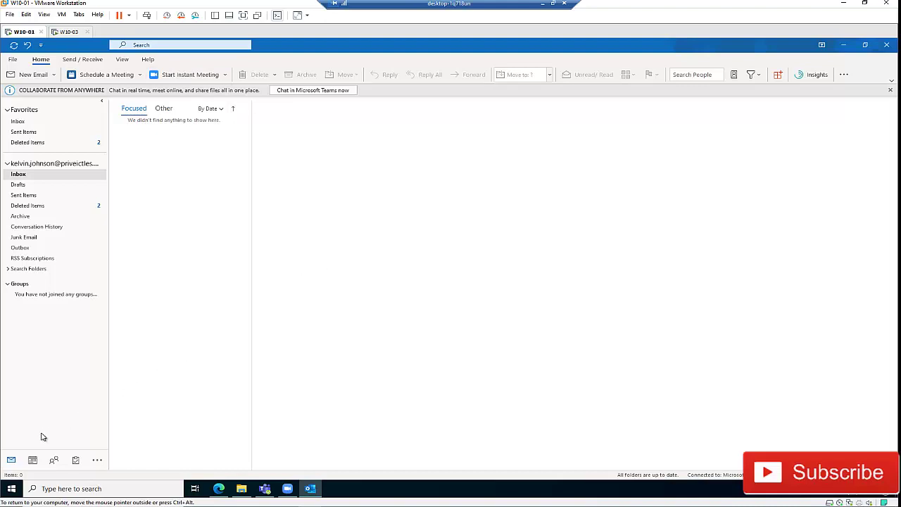
# Step: Open a new appointment from the October 2020 calendar, defaulting to Thu 29/10/2020 08:00
pyautogui.click(33, 462)
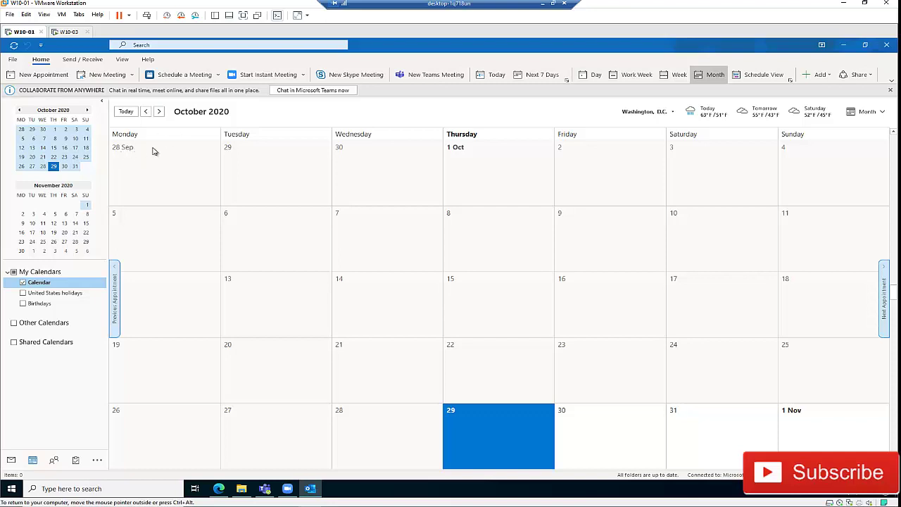
pyautogui.click(62, 75)
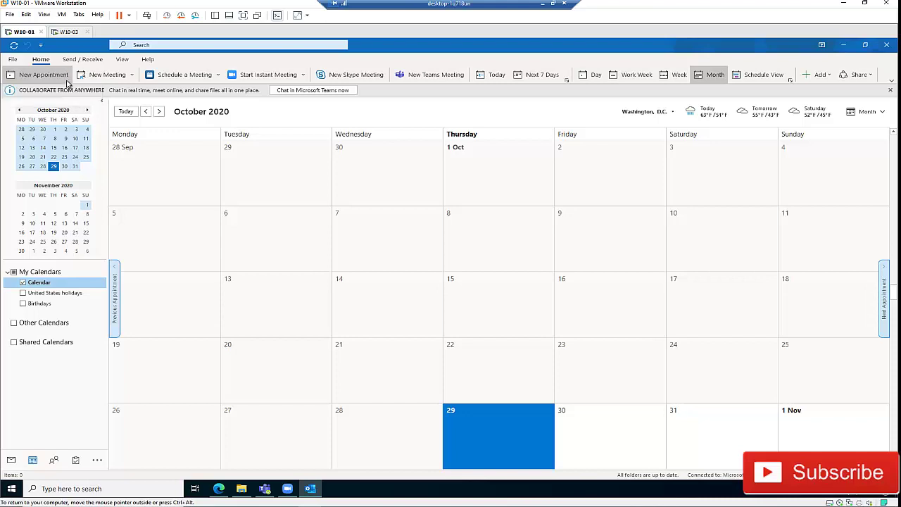
pyautogui.click(149, 222)
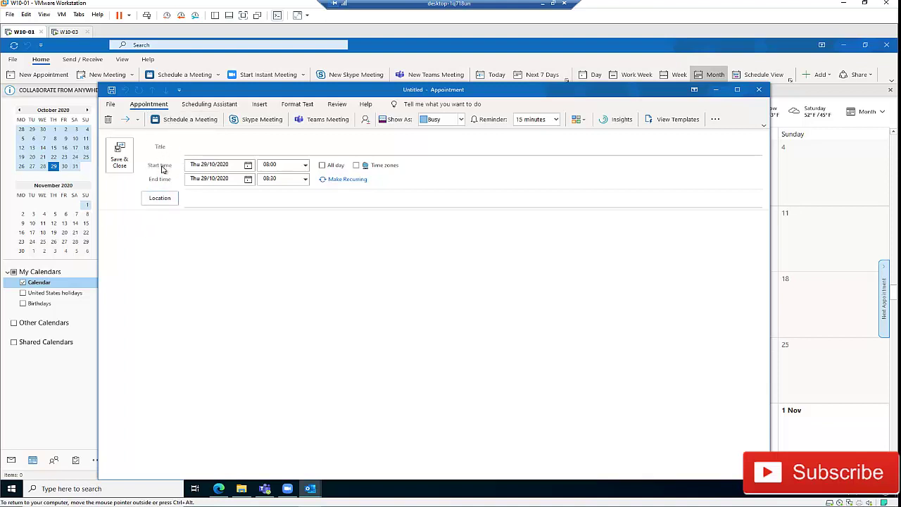
# Step: Move the appointment to Tue 03/11/2020, 10:00–10:30, and attach a Zoom meeting
pyautogui.click(220, 165)
pyautogui.click(248, 164)
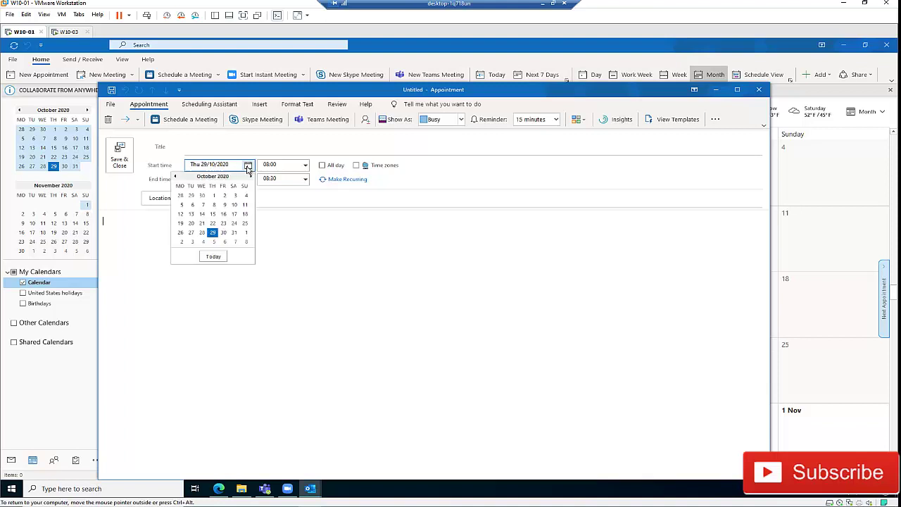
pyautogui.click(190, 243)
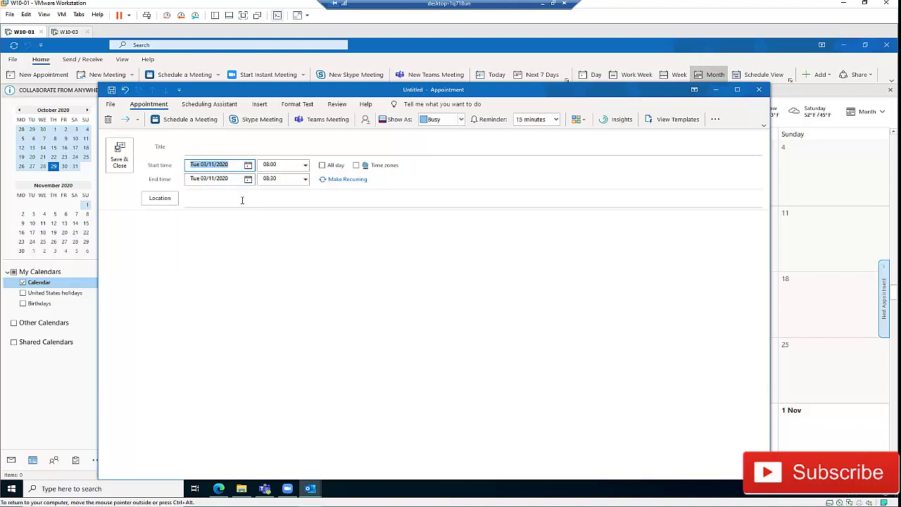
pyautogui.click(305, 165)
pyautogui.scroll(3, 303, 197)
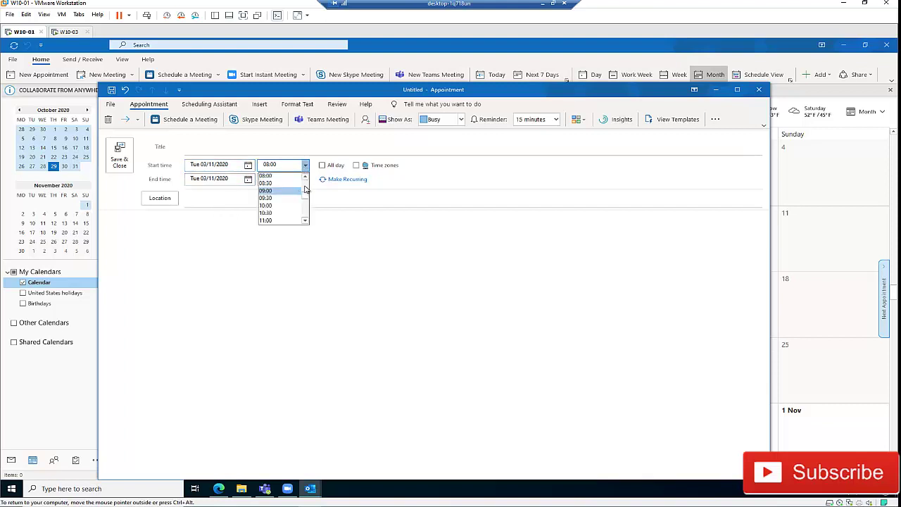
pyautogui.scroll(-3, 305, 203)
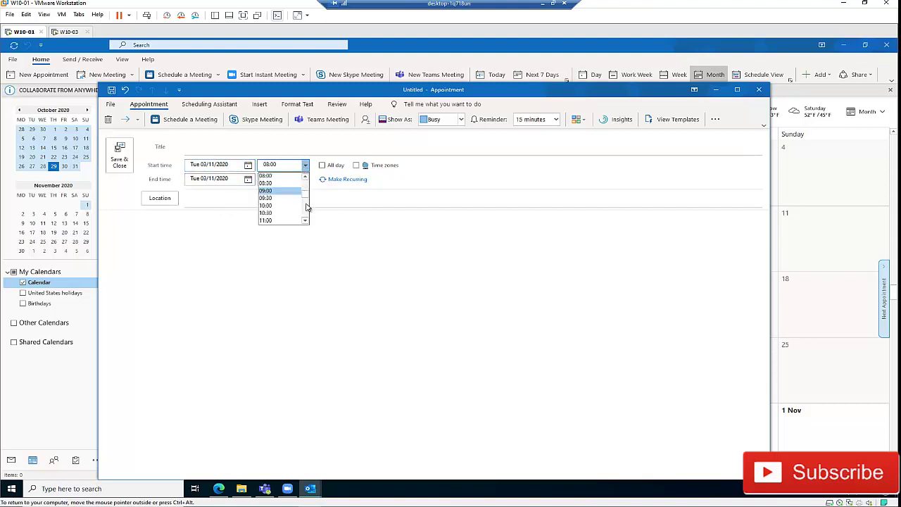
pyautogui.moveTo(305, 196)
pyautogui.mouseDown()
pyautogui.moveTo(303, 187)
pyautogui.moveTo(302, 198)
pyautogui.mouseUp()
pyautogui.click(271, 196)
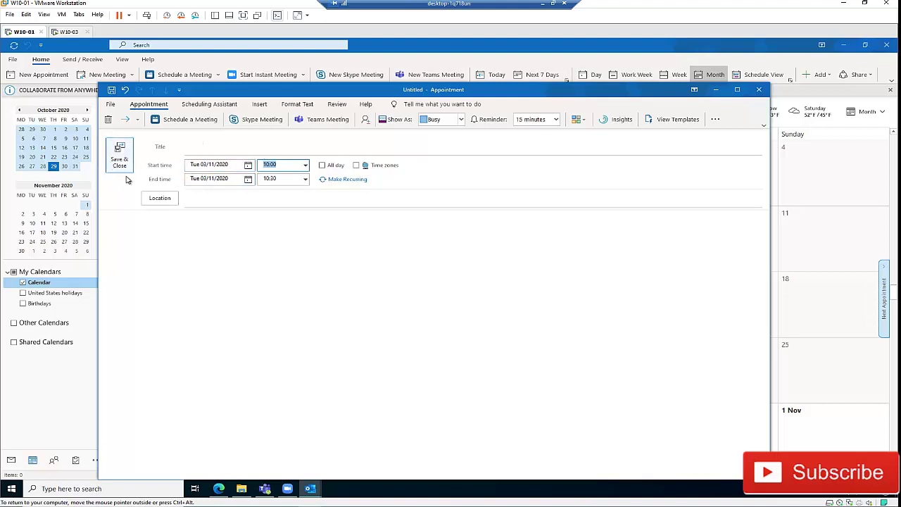
pyautogui.click(178, 119)
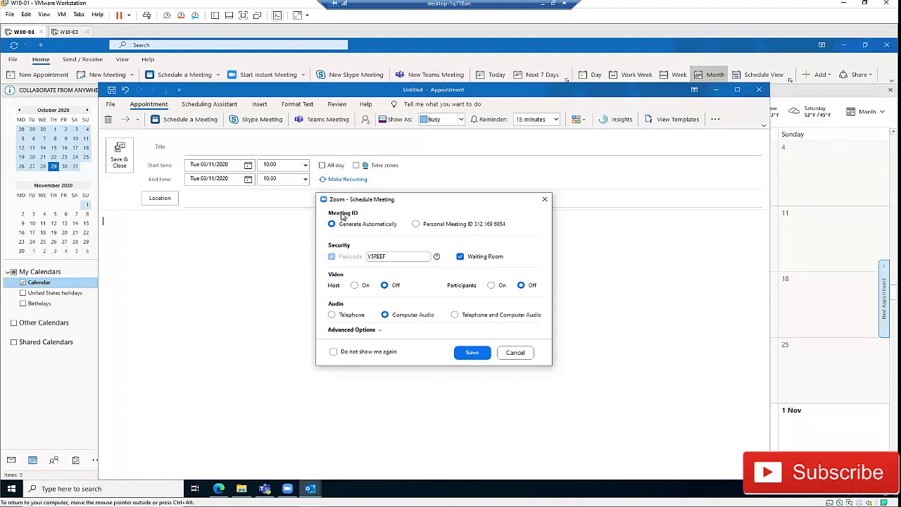
# Step: Keep an automatically generated meeting ID, allow joining anytime, and save the Zoom settings
pyautogui.click(417, 224)
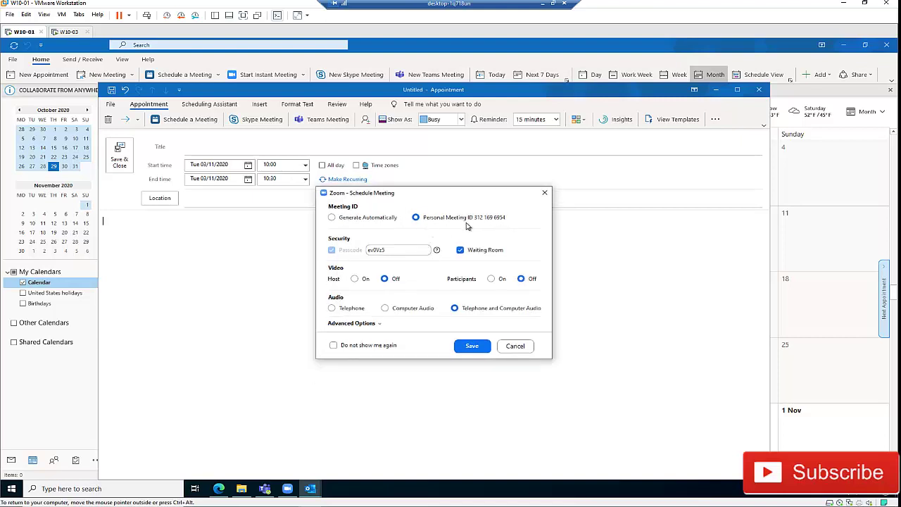
pyautogui.click(365, 221)
pyautogui.moveTo(394, 251); pyautogui.dragTo(360, 254)
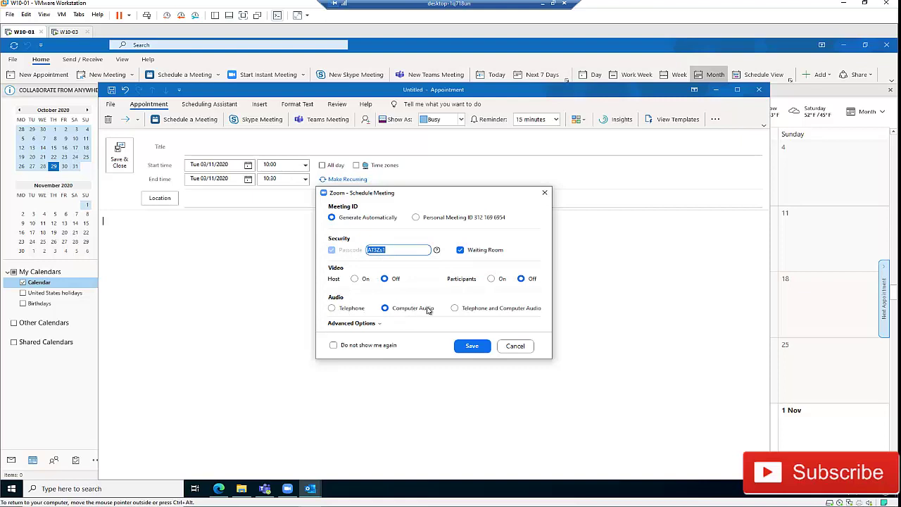
pyautogui.click(374, 324)
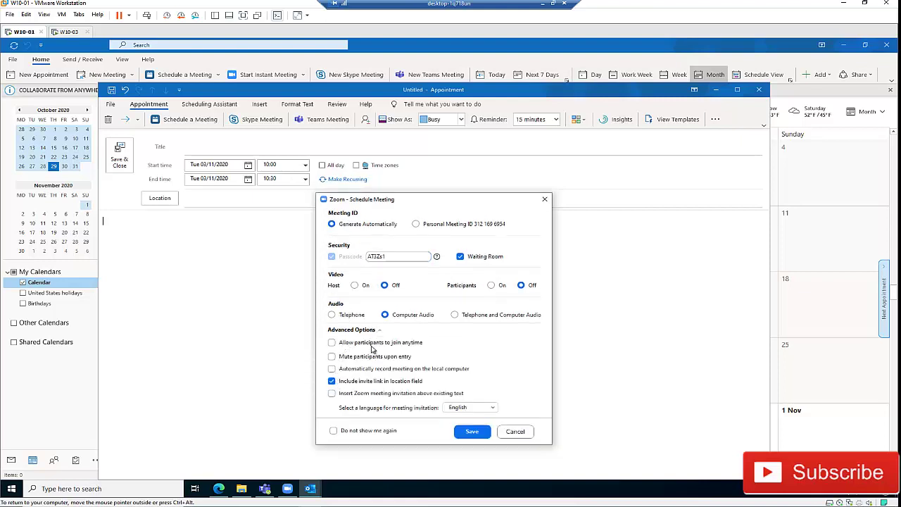
pyautogui.click(368, 345)
pyautogui.click(470, 432)
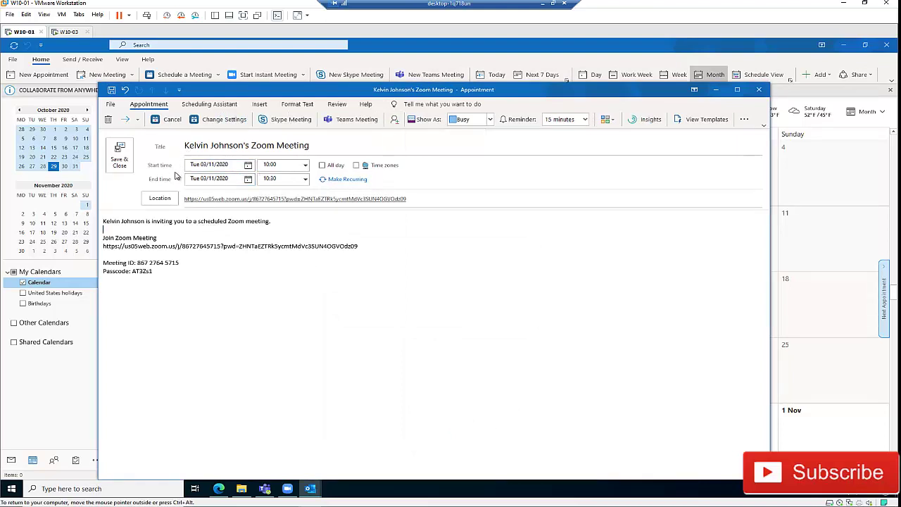
# Step: Add two recent contacts as required attendees and send the 3 November Zoom invitation
pyautogui.click(394, 119)
pyautogui.click(203, 174)
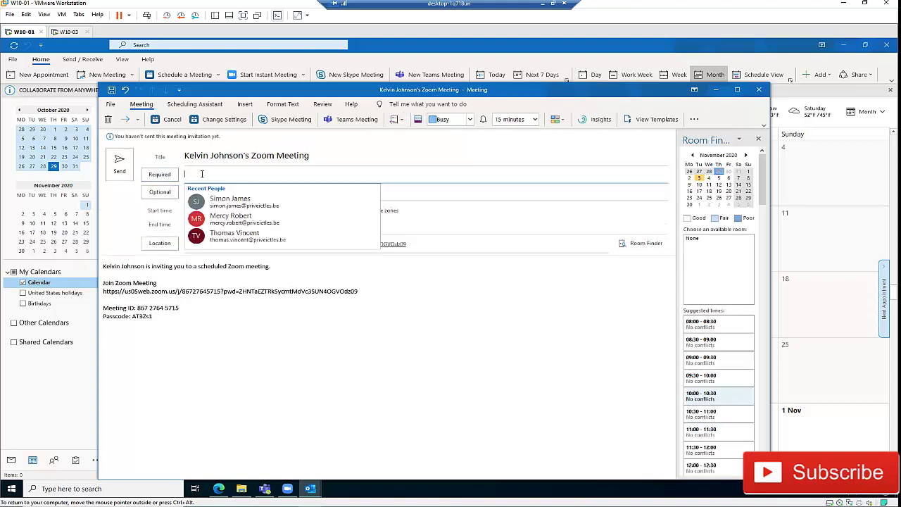
pyautogui.click(243, 204)
pyautogui.click(261, 209)
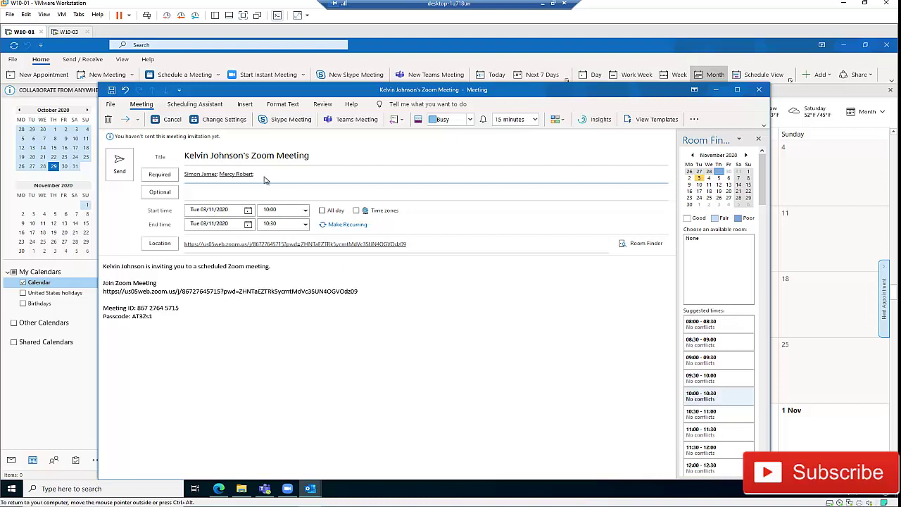
pyautogui.click(118, 163)
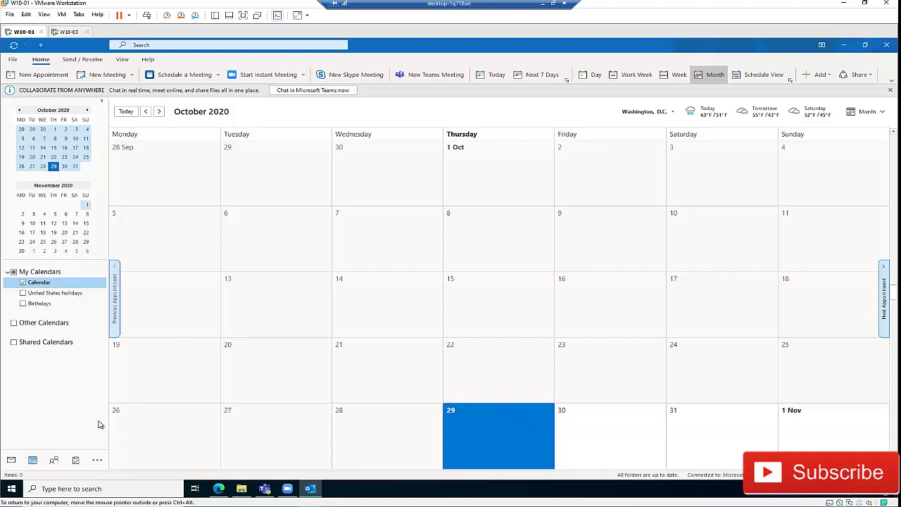
# Step: From Mail, create a second Zoom meeting with default settings for 29/10/2020 18:30
pyautogui.click(10, 460)
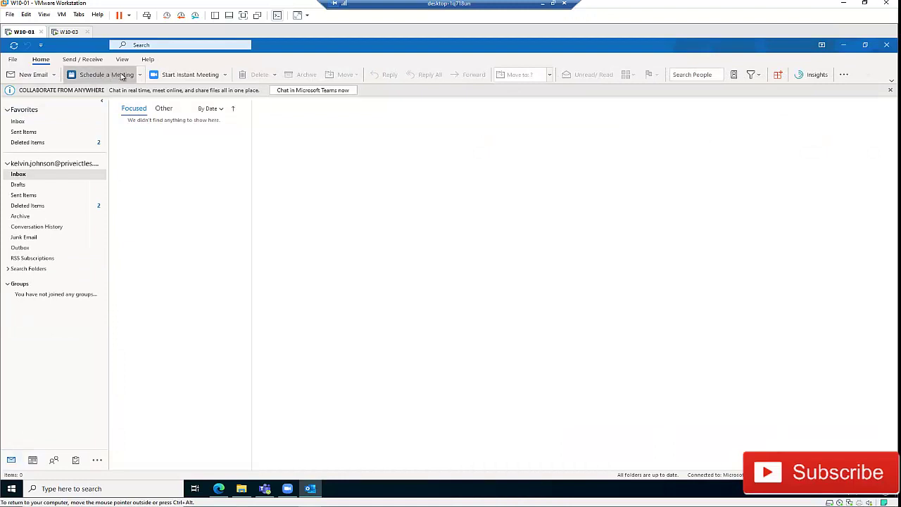
pyautogui.click(117, 74)
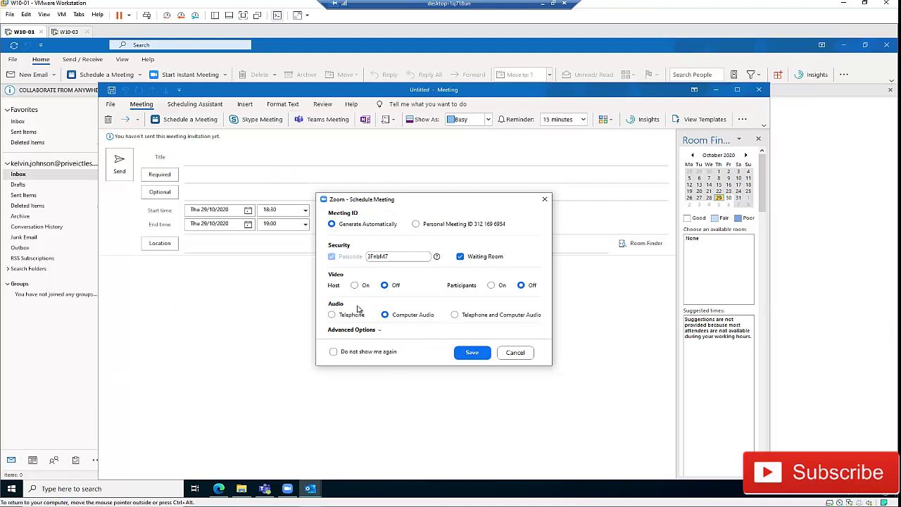
pyautogui.click(470, 353)
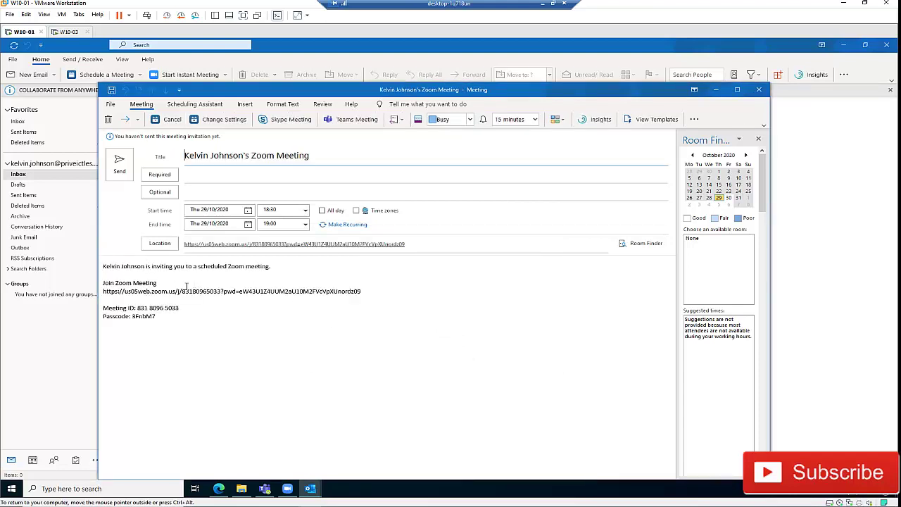
# Step: Select the Zoom join link and meeting ID in the invitation body
pyautogui.click(146, 290)
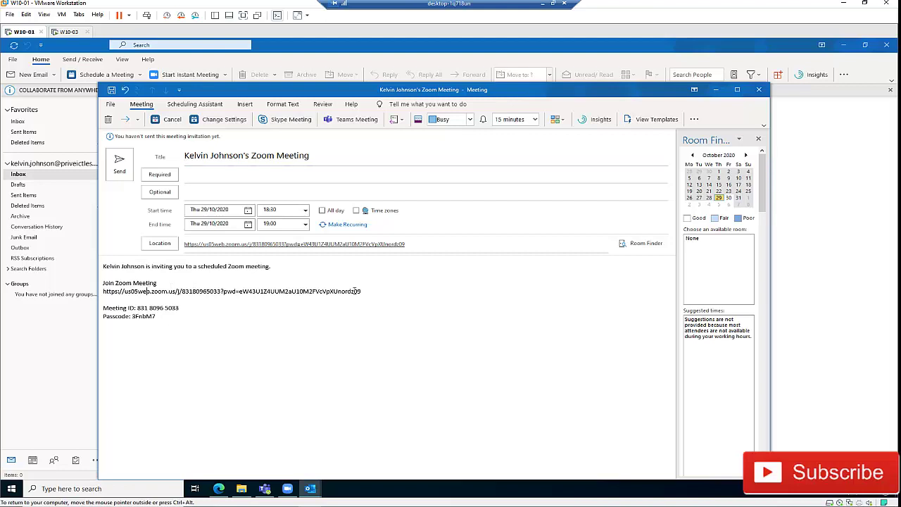
pyautogui.moveTo(313, 293); pyautogui.dragTo(101, 291)
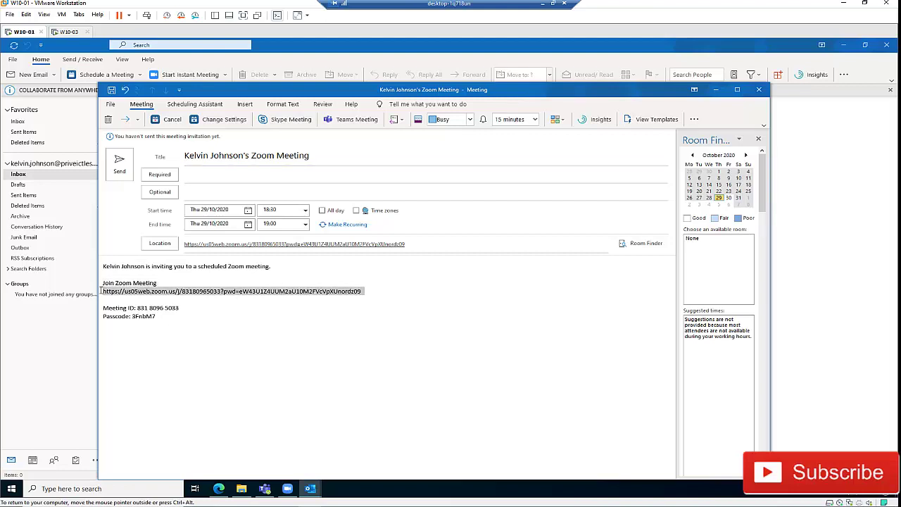
pyautogui.click(111, 308)
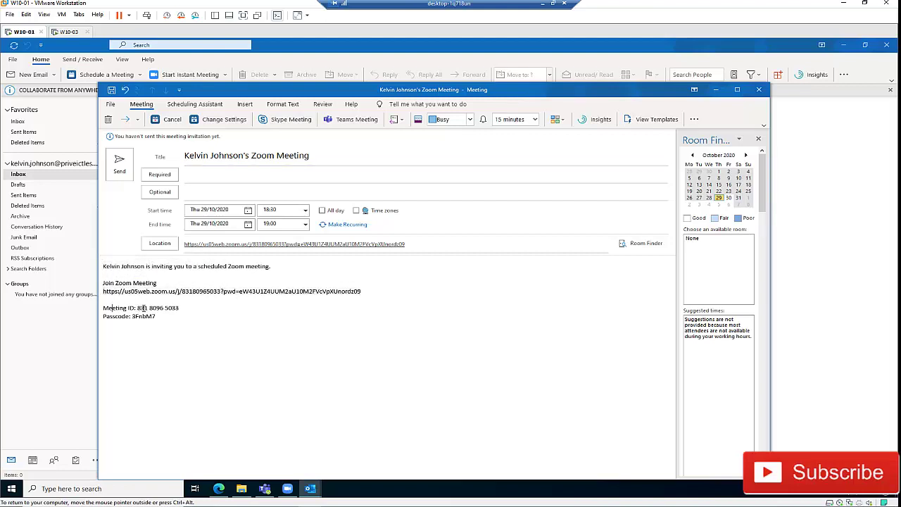
pyautogui.moveTo(179, 308); pyautogui.dragTo(129, 318)
pyautogui.click(148, 317)
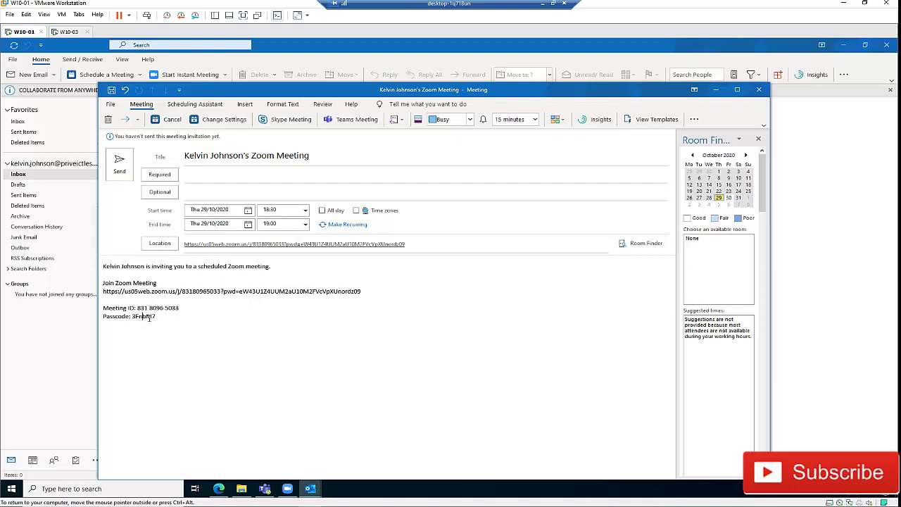
# Step: Add one recent contact as required, move the meeting to 6 November, and send it
pyautogui.click(204, 175)
pyautogui.click(248, 237)
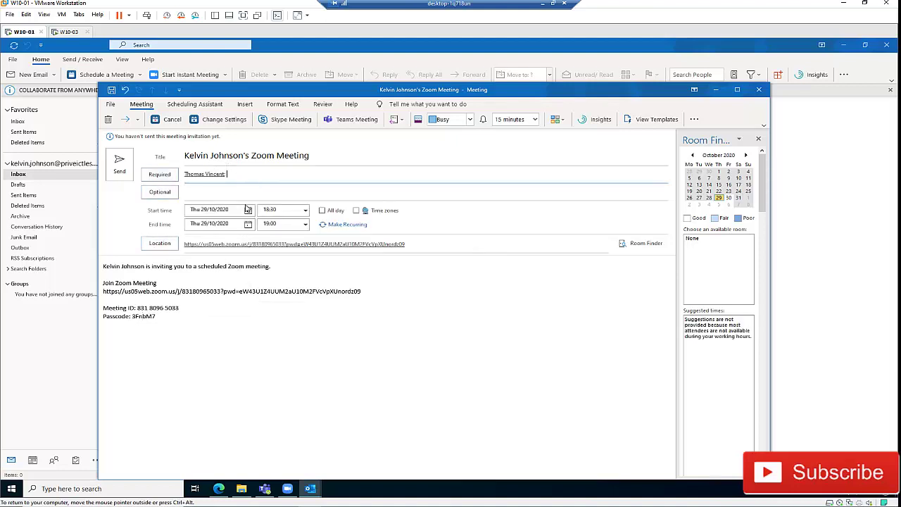
pyautogui.click(248, 211)
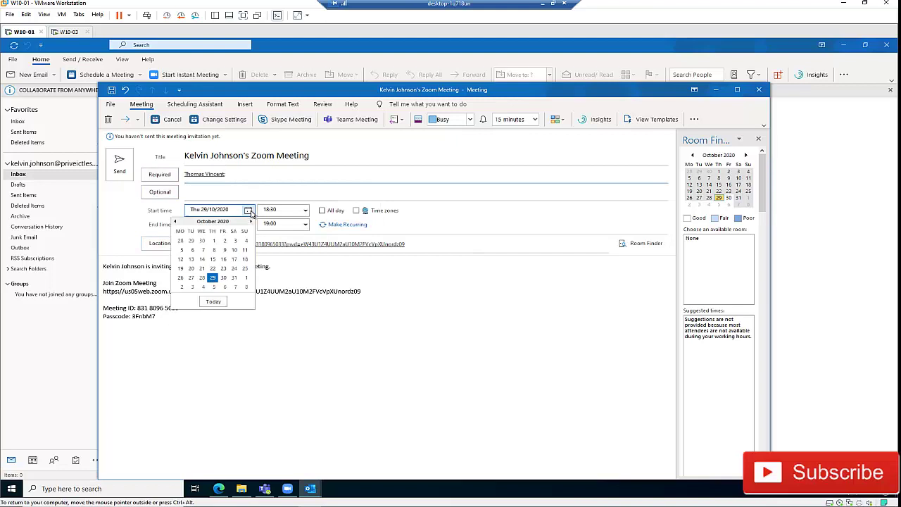
pyautogui.click(225, 287)
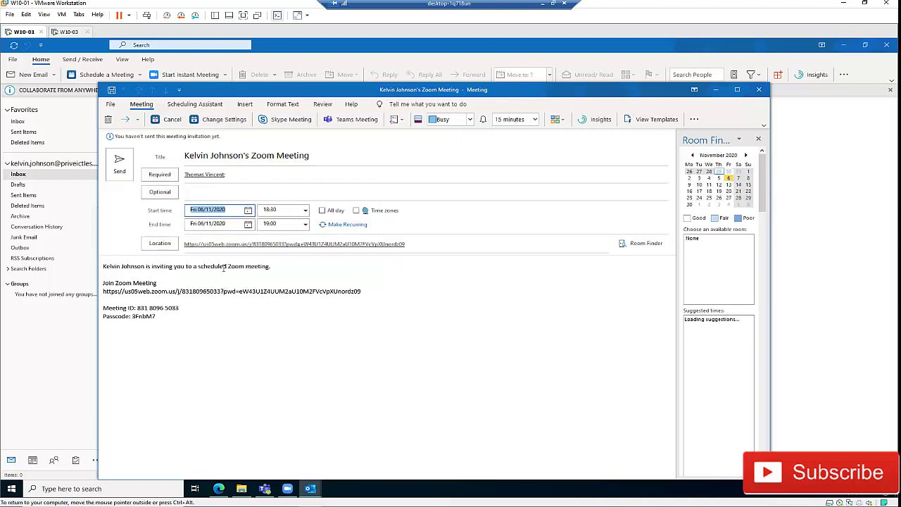
pyautogui.click(121, 166)
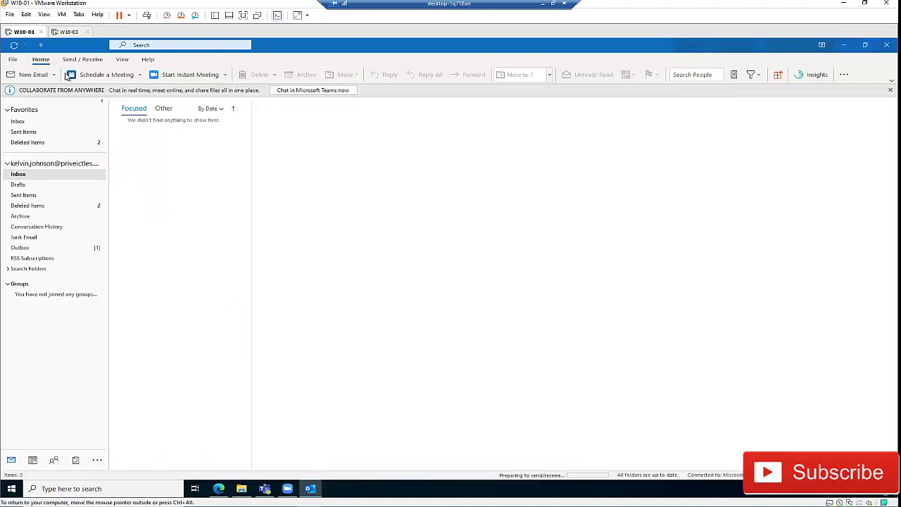
pyautogui.click(69, 32)
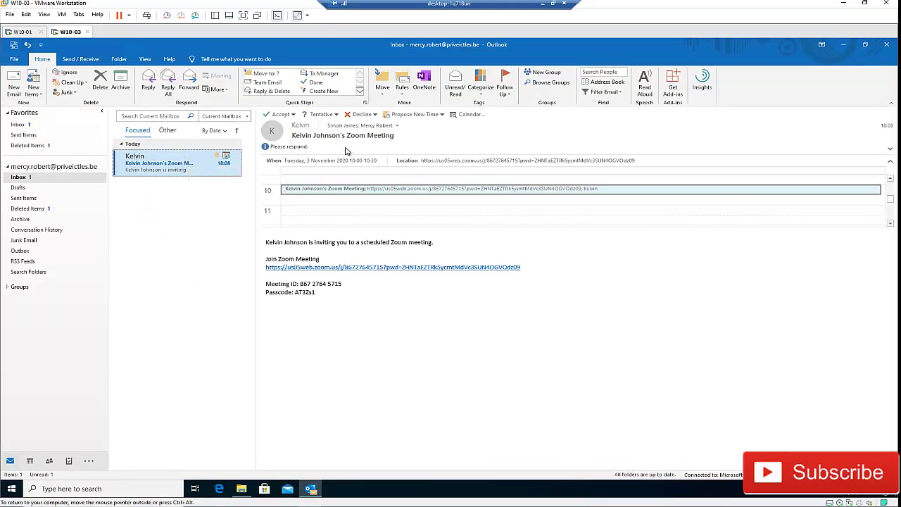
pyautogui.click(397, 126)
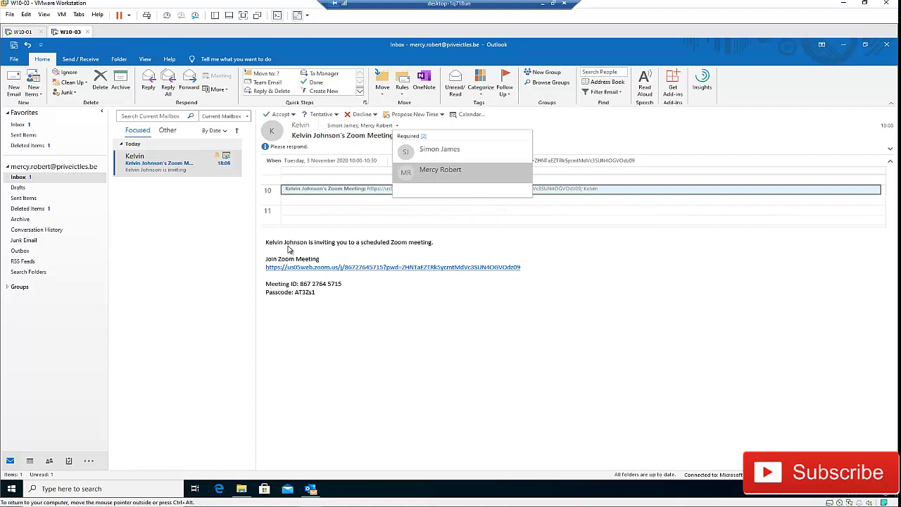
pyautogui.click(21, 32)
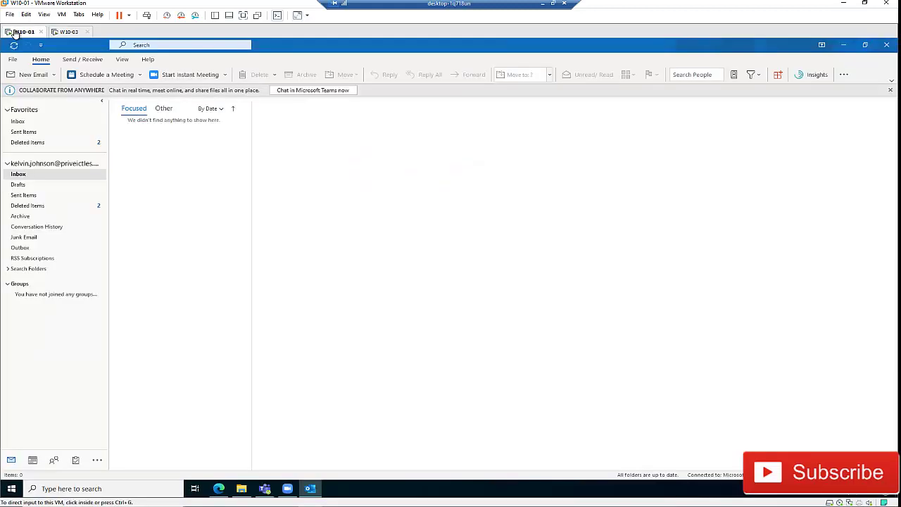
# Step: Close the Zoom app and show the Outlook calendar at November 2020
pyautogui.click(287, 488)
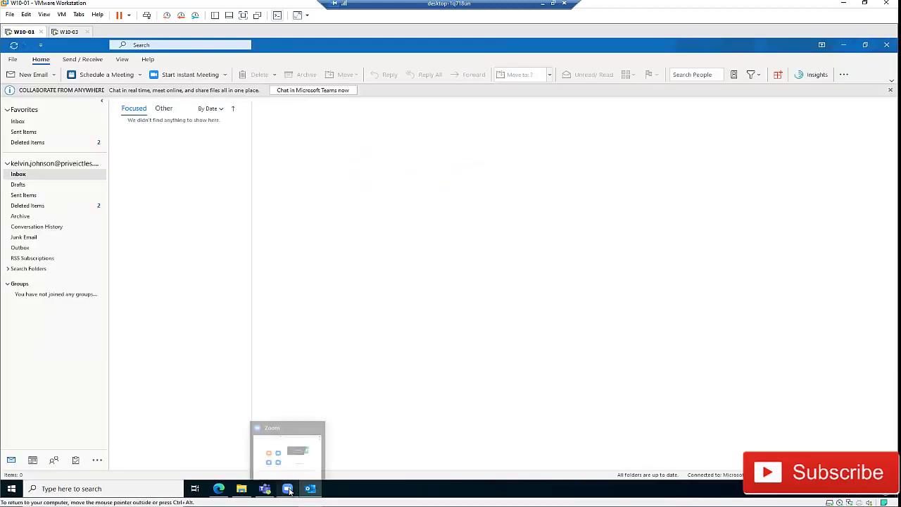
pyautogui.click(691, 85)
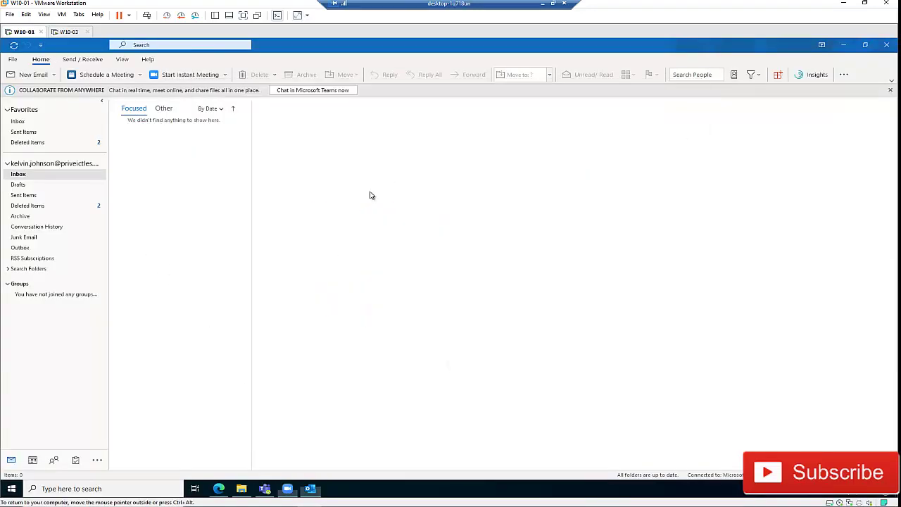
pyautogui.click(32, 461)
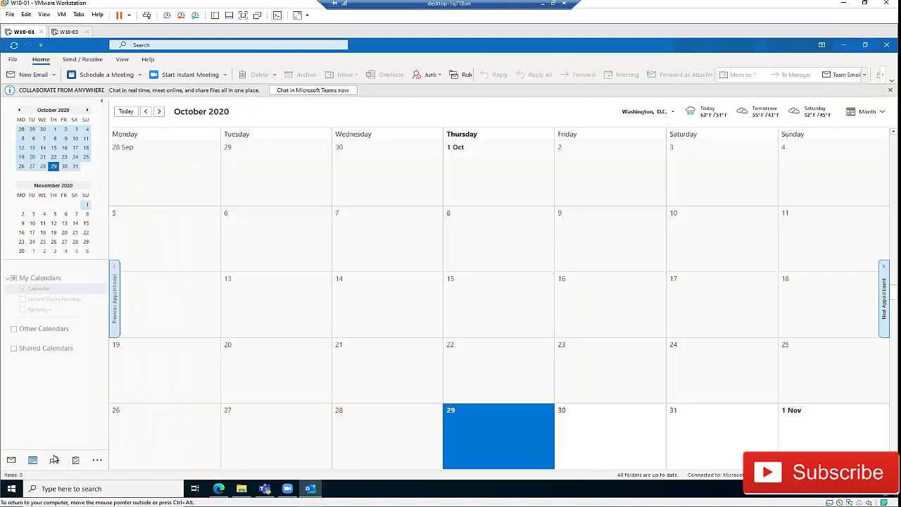
pyautogui.click(159, 112)
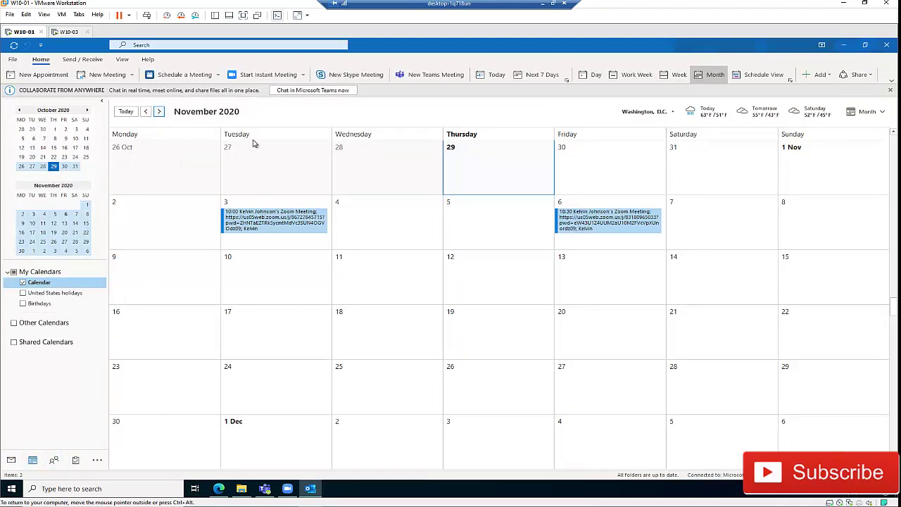
# Step: Open the 3 November Zoom meeting and follow its Zoom join link
pyautogui.click(274, 224)
pyautogui.doubleClick(274, 224)
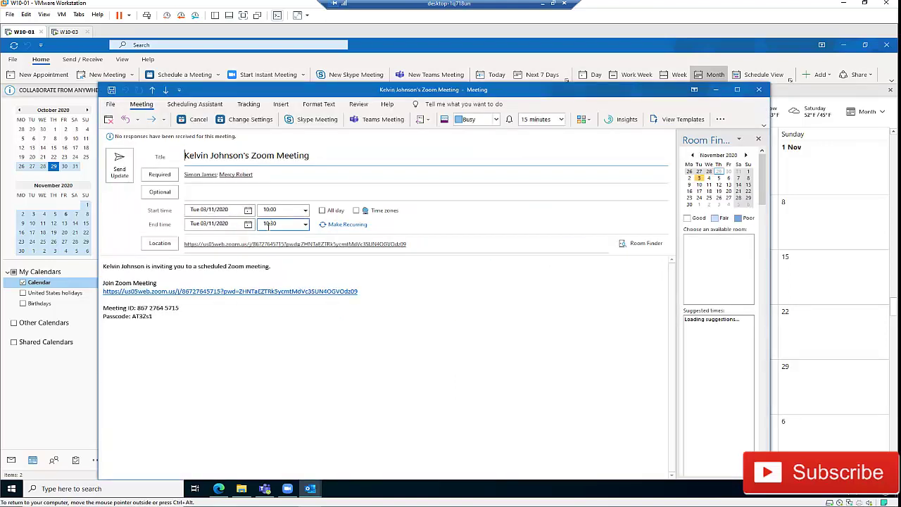
pyautogui.click(237, 294)
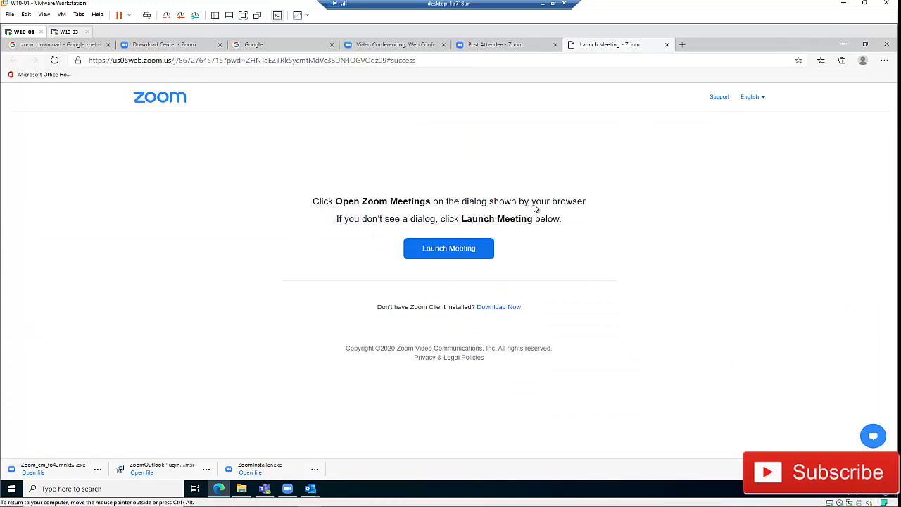
# Step: Launch the meeting with computer audio, then accept the invitation on W10-03, sending the response now
pyautogui.click(456, 255)
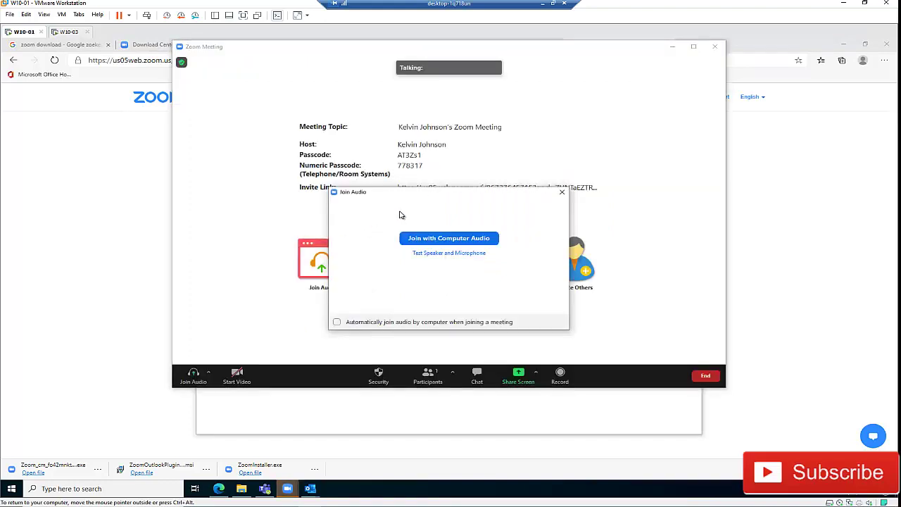
pyautogui.click(445, 240)
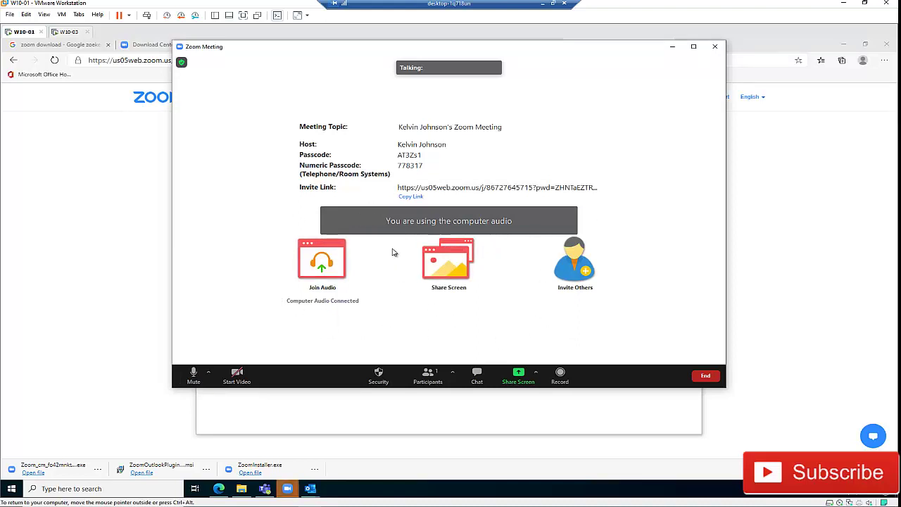
pyautogui.click(66, 32)
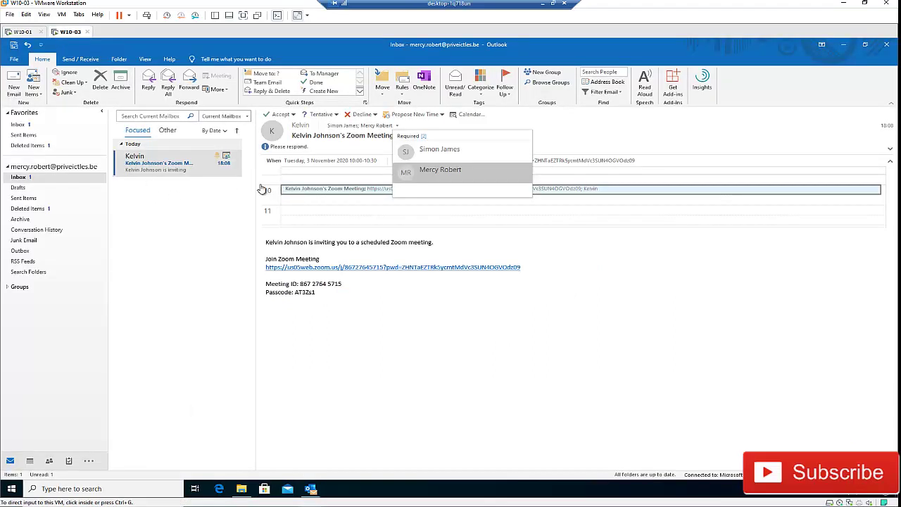
pyautogui.click(287, 115)
pyautogui.click(297, 136)
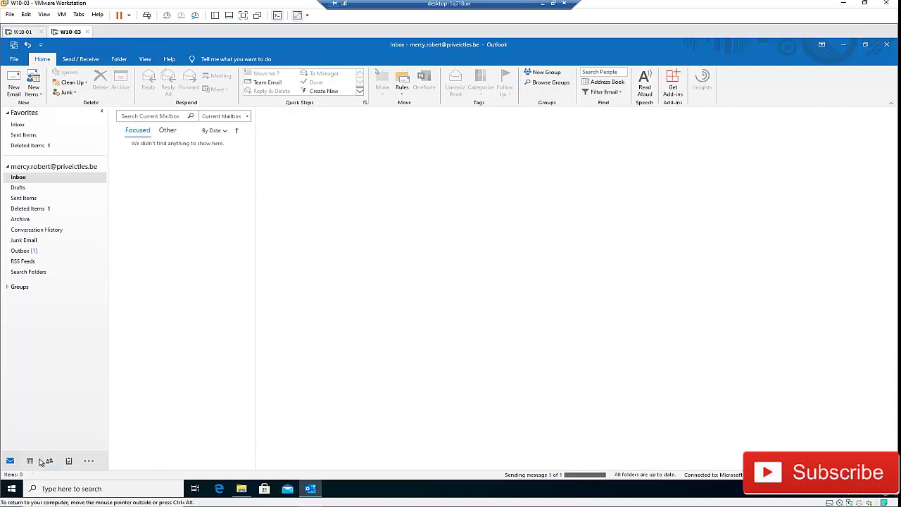